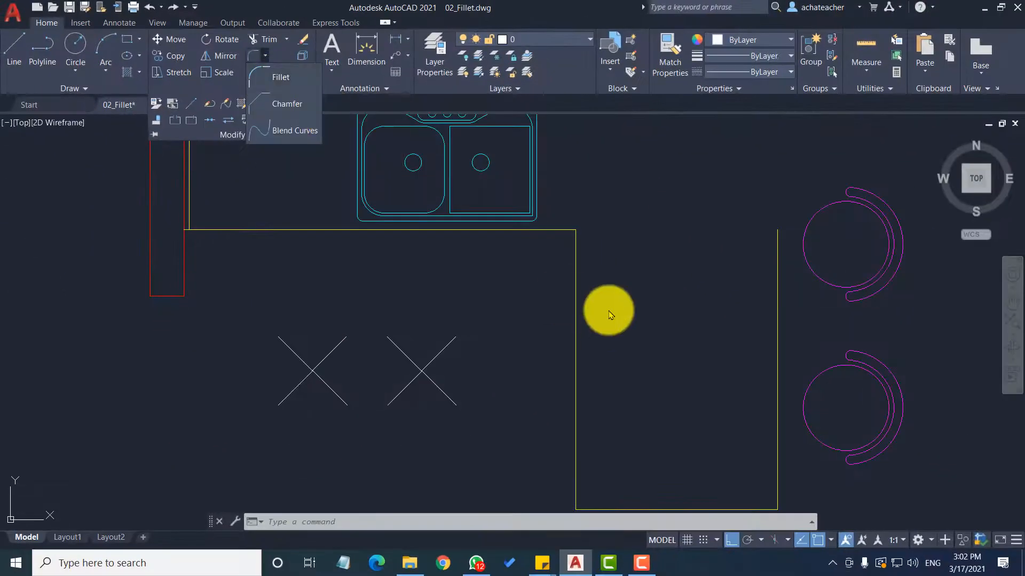
# Fillet the right pair of crossing lines with a radius of 6, keeping their upper-left and lower-left arms.
pyautogui.click(608, 310)
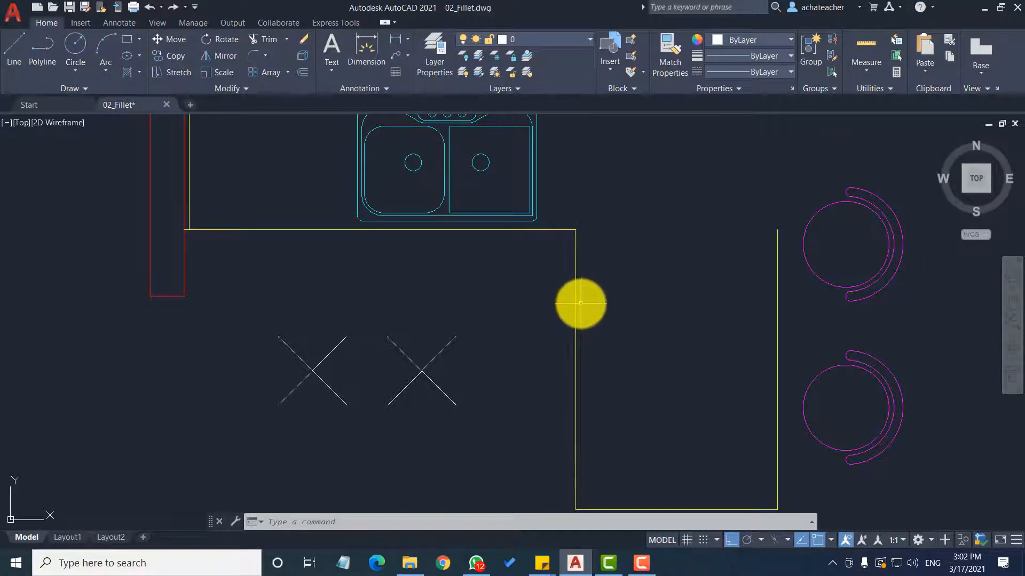
pyautogui.scroll(5, 448, 129)
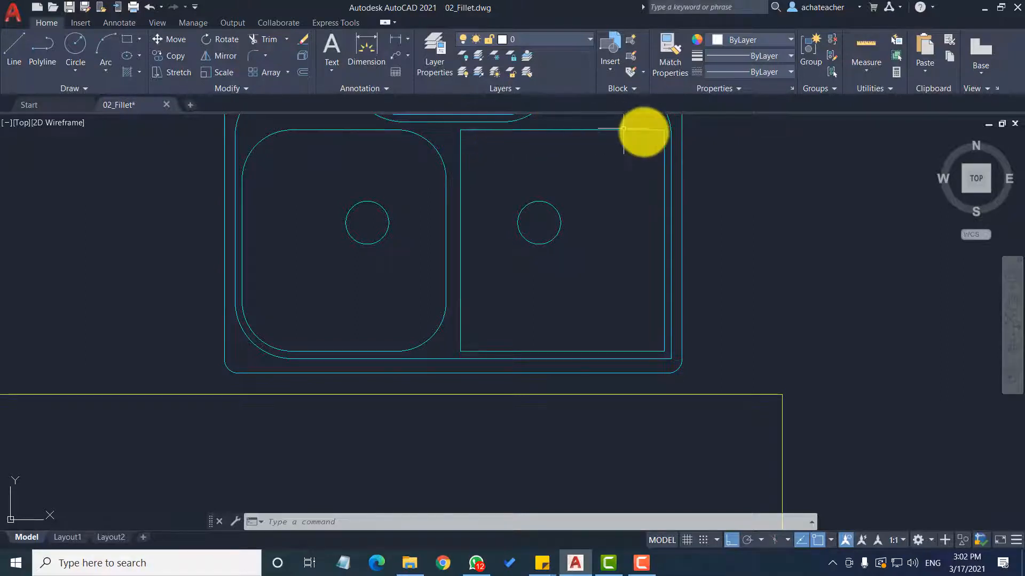
pyautogui.scroll(-6, 555, 194)
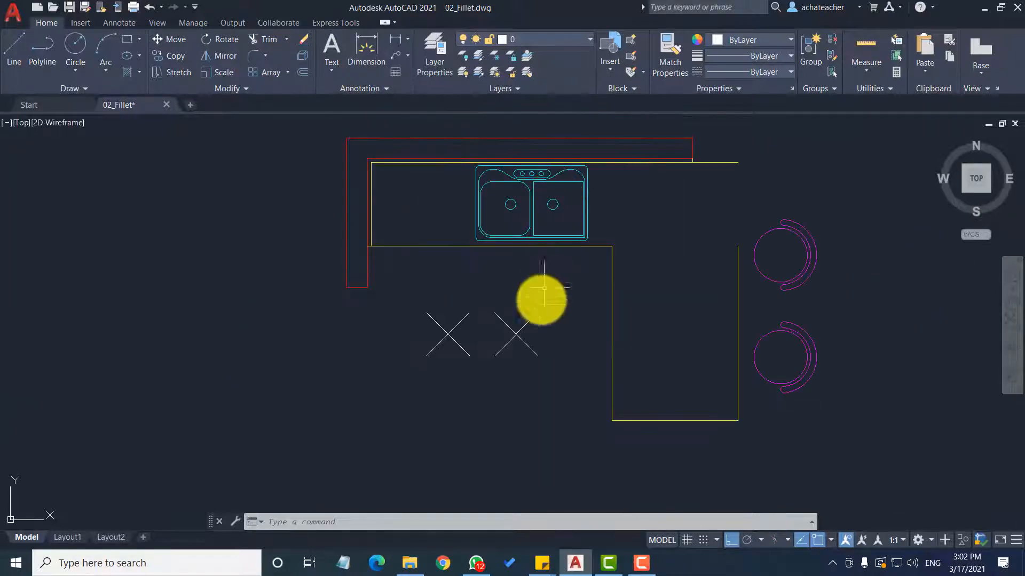
pyautogui.scroll(4, 508, 357)
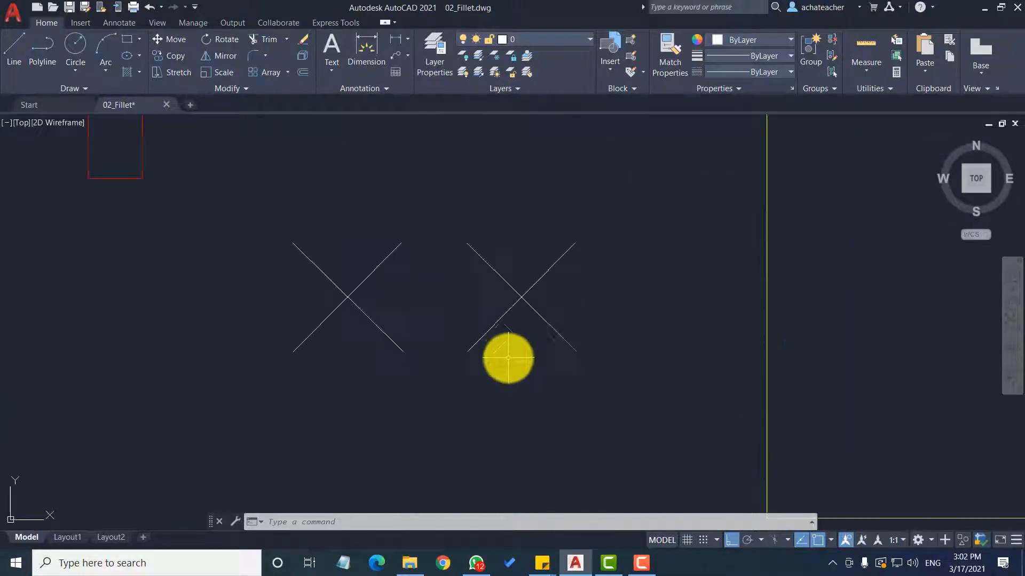
pyautogui.click(254, 55)
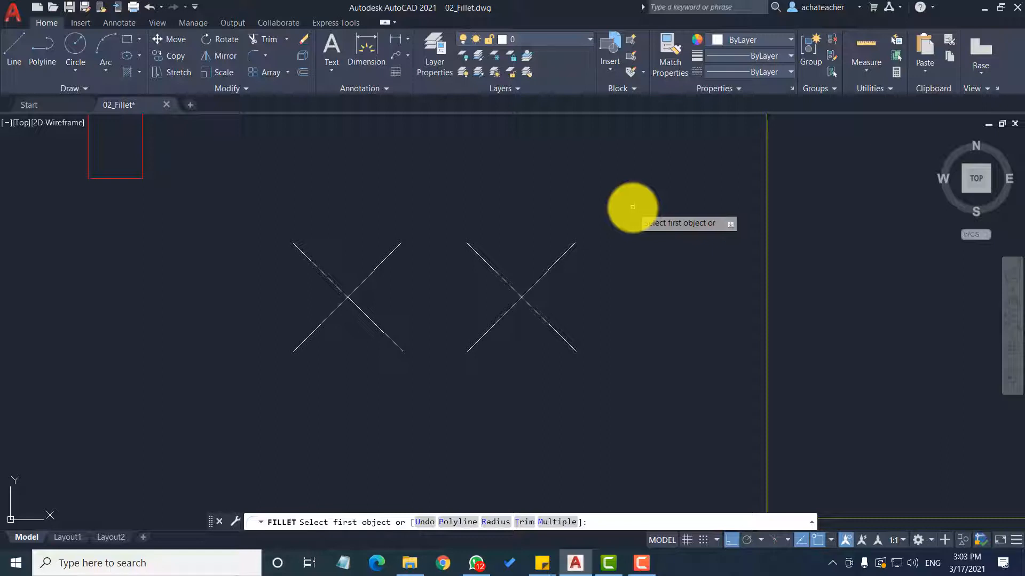
pyautogui.rightClick(613, 205)
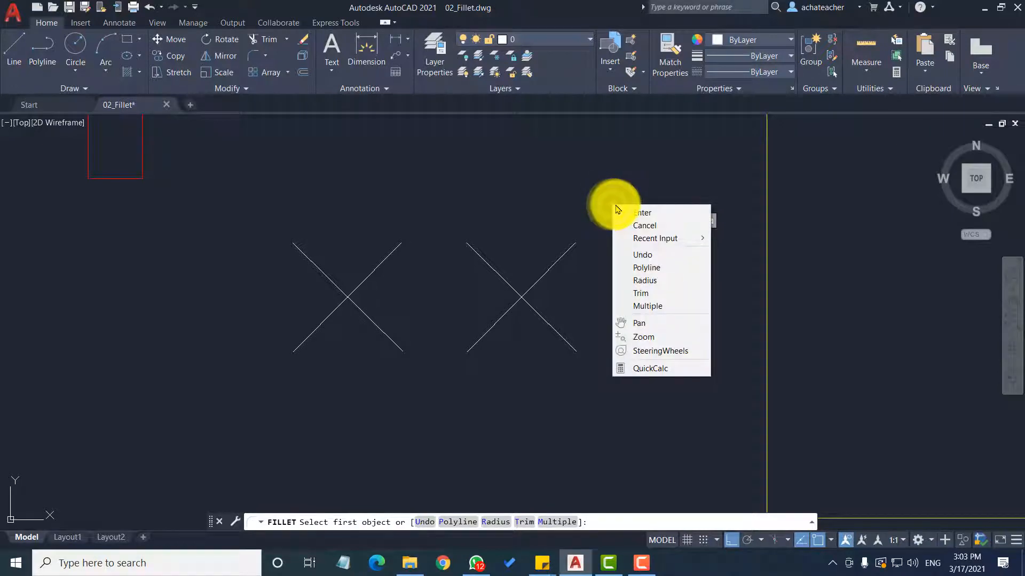
pyautogui.click(662, 284)
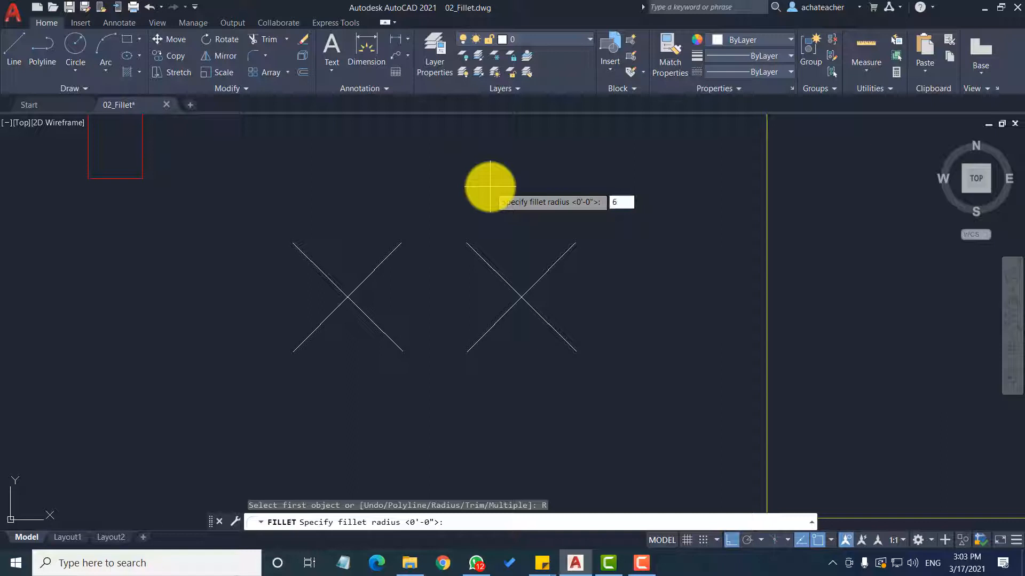
pyautogui.press('Return')
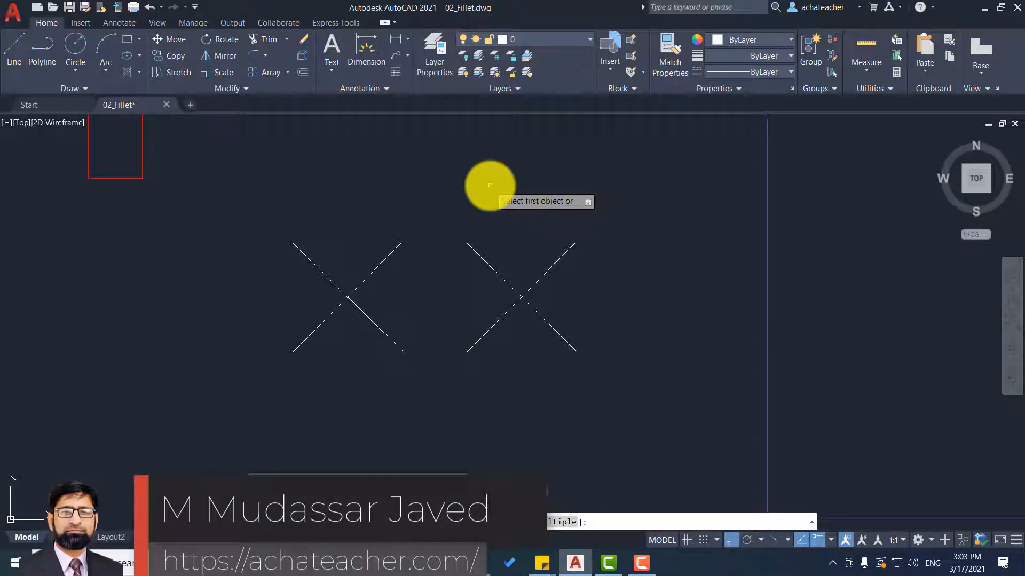
pyautogui.click(485, 263)
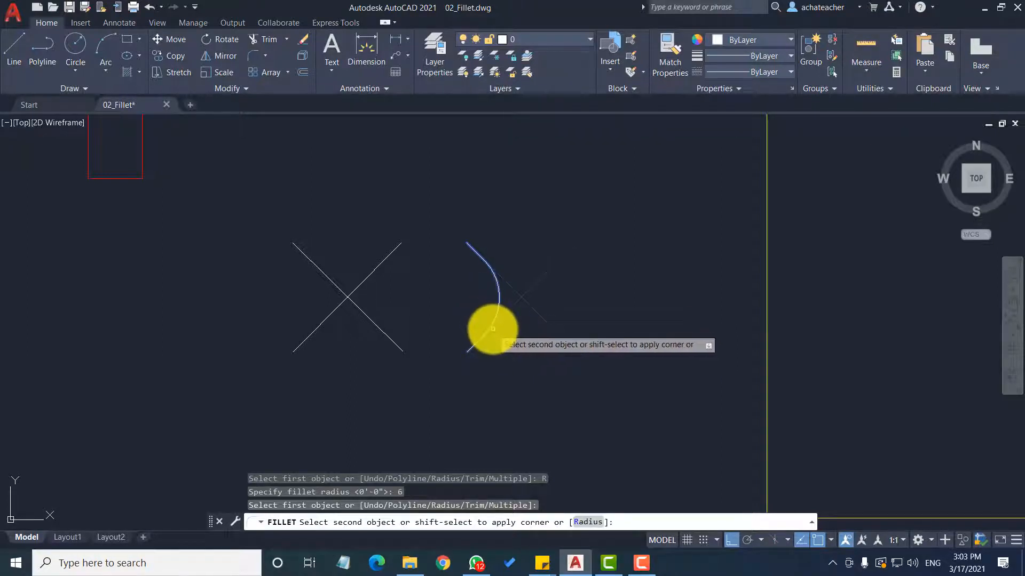
pyautogui.click(493, 329)
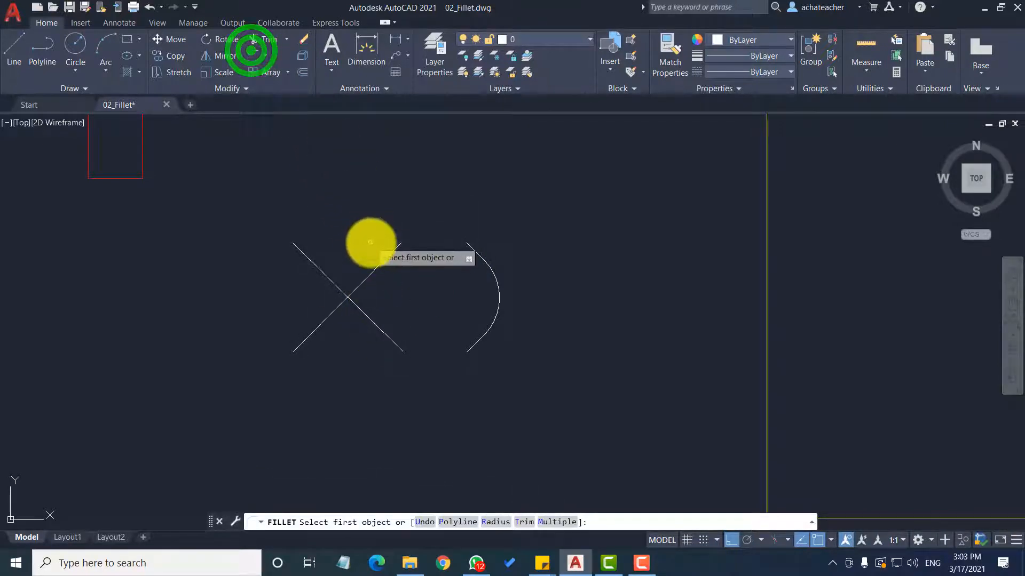
# Fillet the left pair of crossing lines with a radius of 3, keeping their upper-right and lower-right arms.
pyautogui.rightClick(365, 235)
pyautogui.click(408, 309)
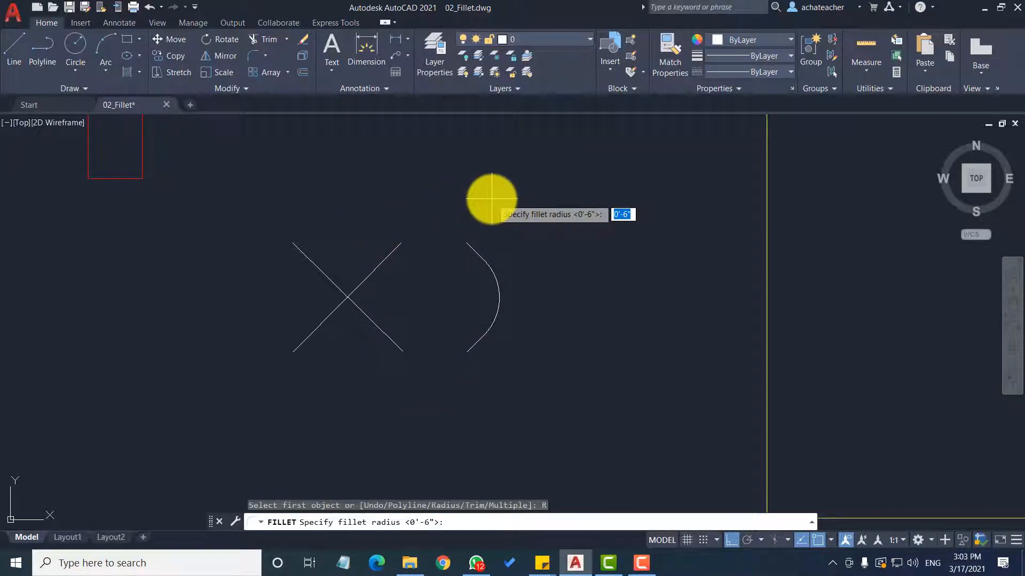
pyautogui.write('3')
pyautogui.press('Return')
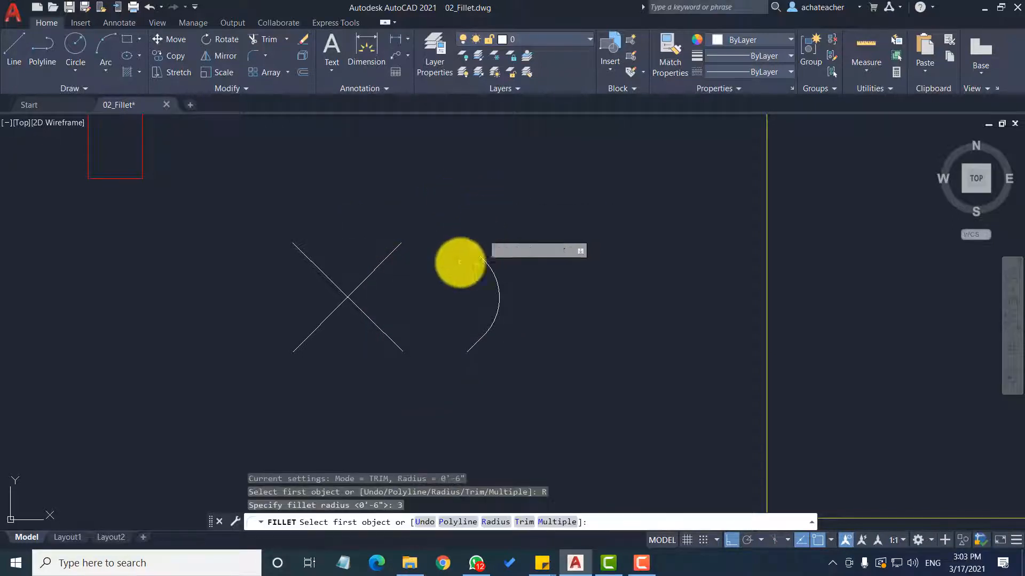
pyautogui.click(367, 276)
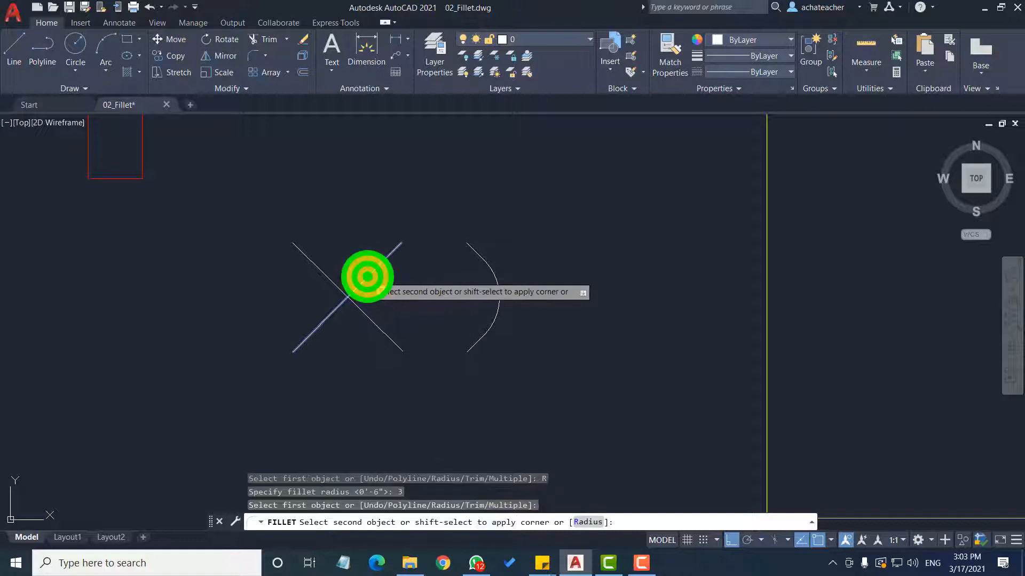
pyautogui.click(374, 322)
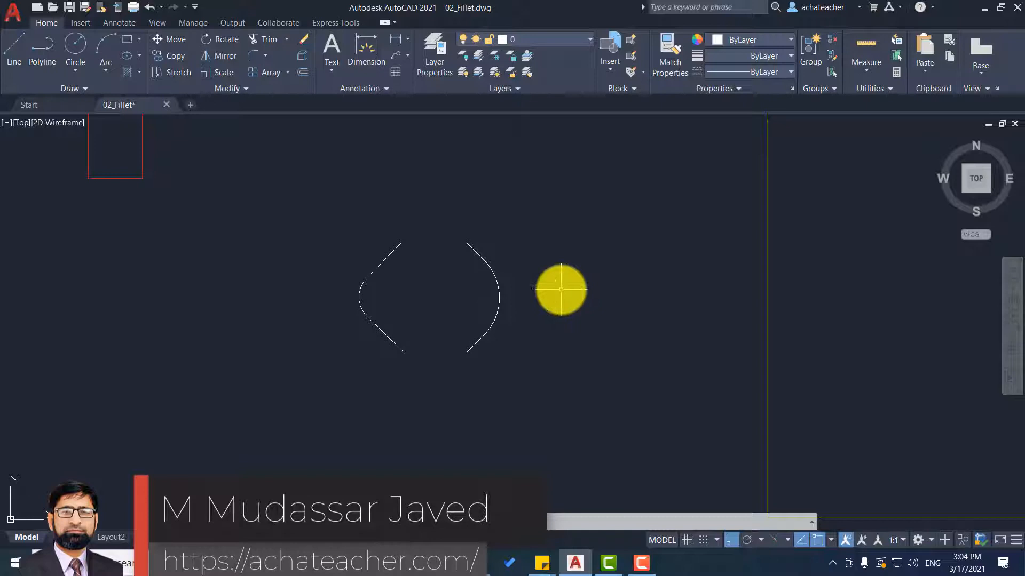
# Fillet the upper-right corner of the sink's right basin with a 3" radius.
pyautogui.scroll(-4, 560, 289)
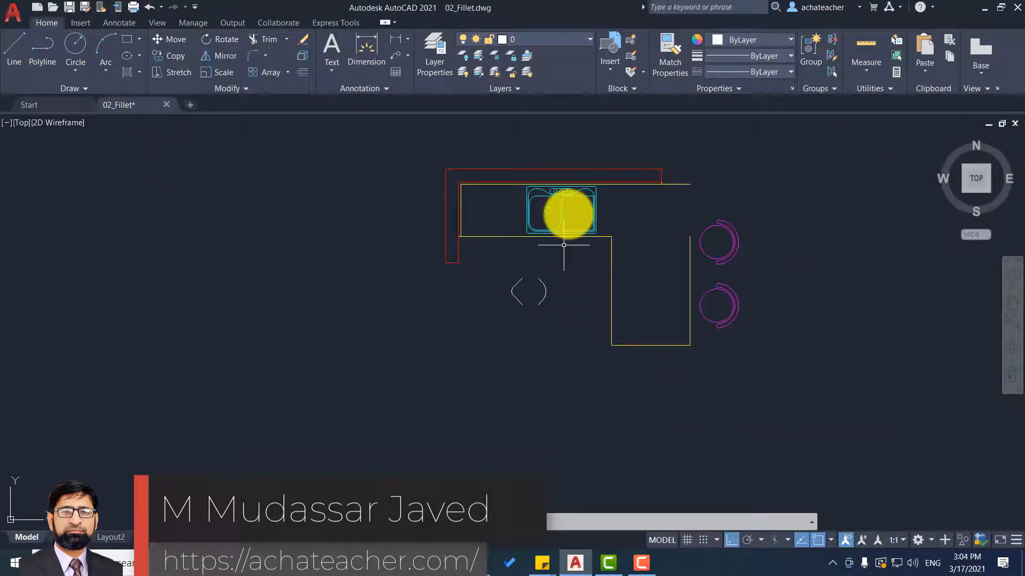
pyautogui.scroll(5, 573, 179)
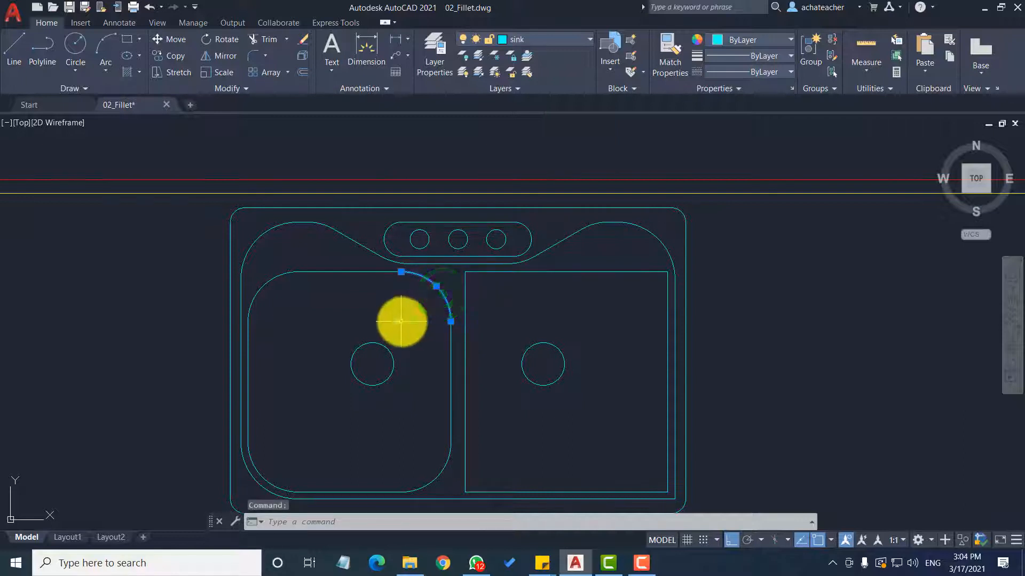
pyautogui.moveTo(436, 287)
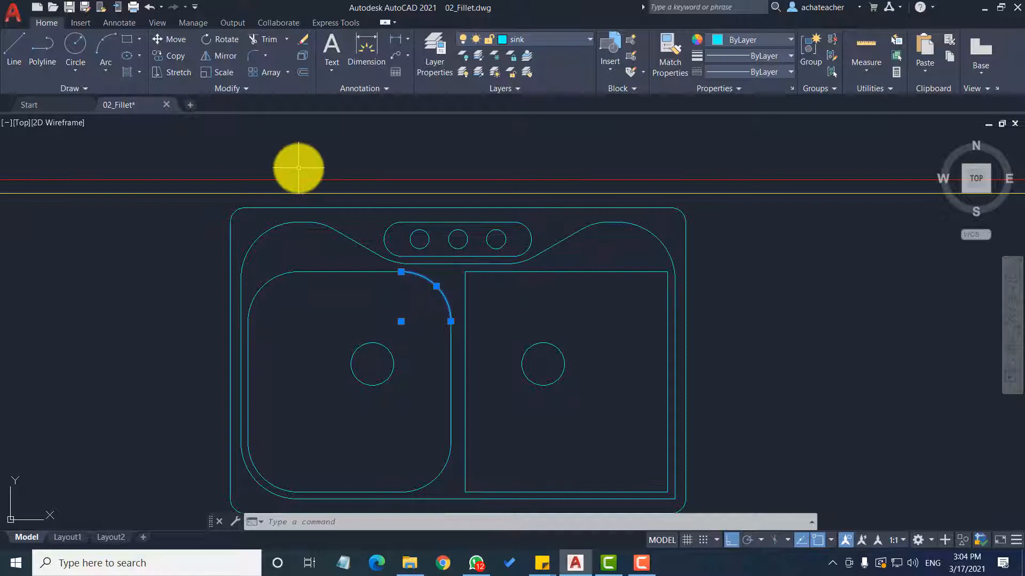
pyautogui.press('Escape')
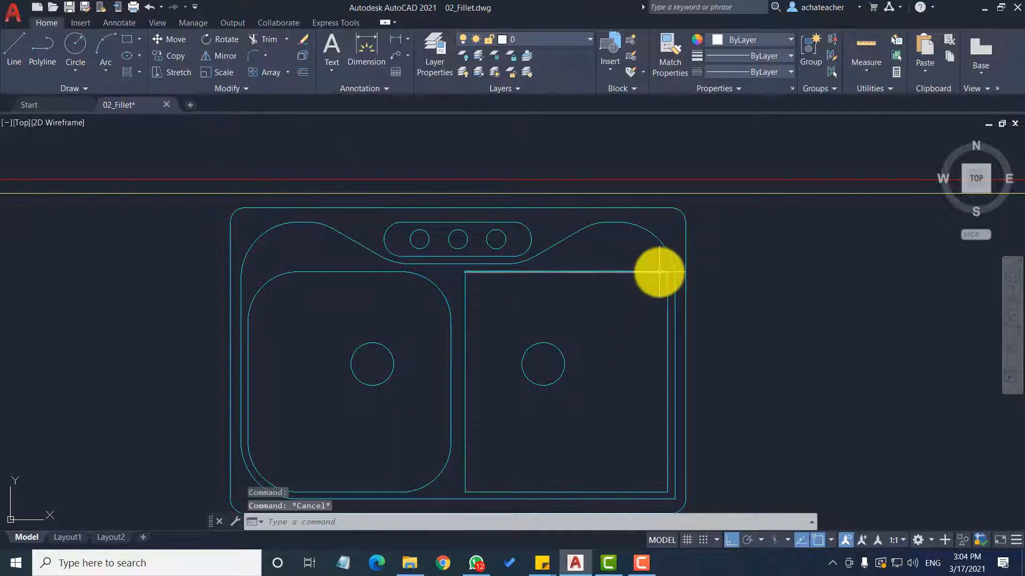
pyautogui.moveTo(658, 271)
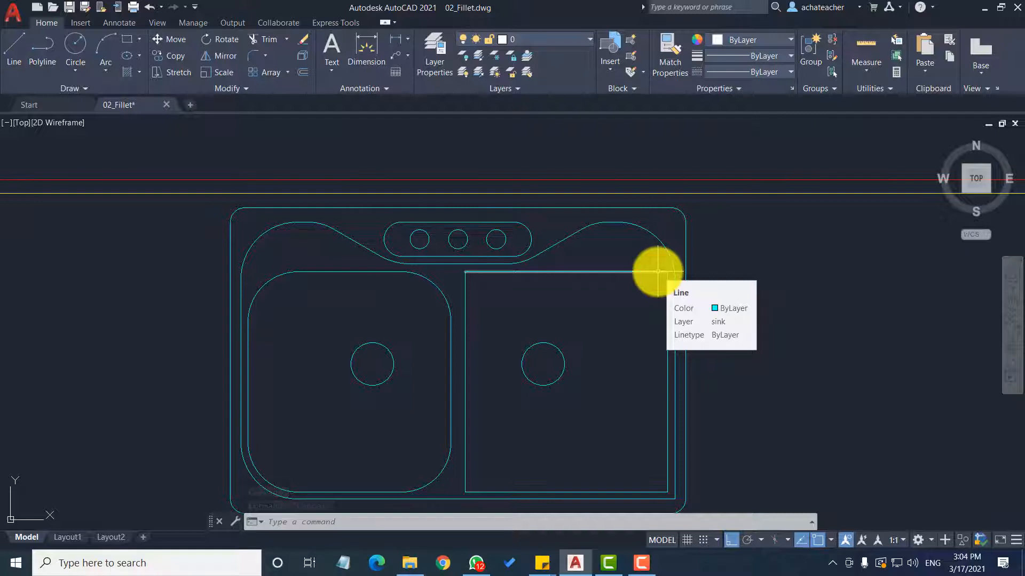
pyautogui.click(250, 55)
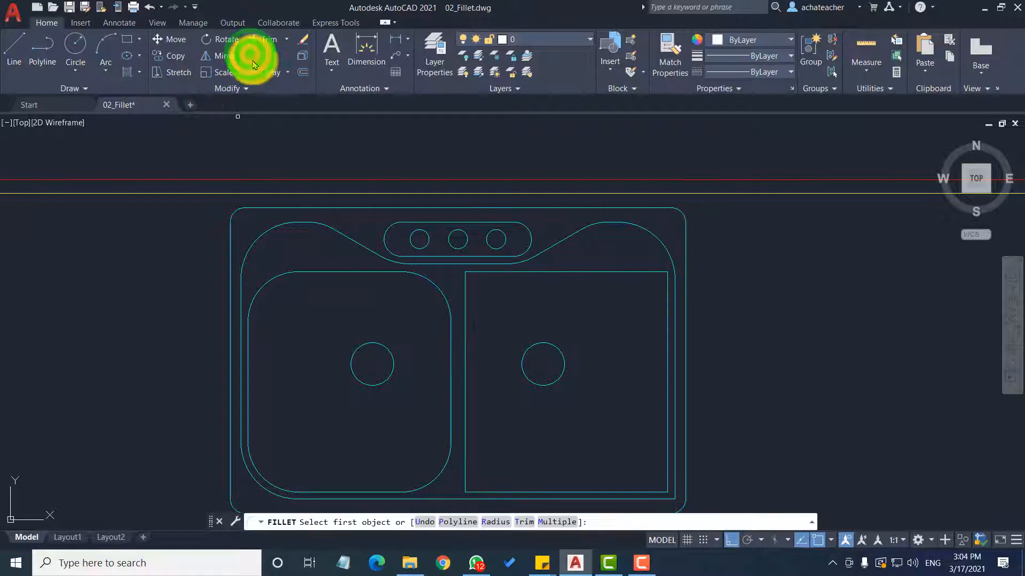
pyautogui.rightClick(721, 279)
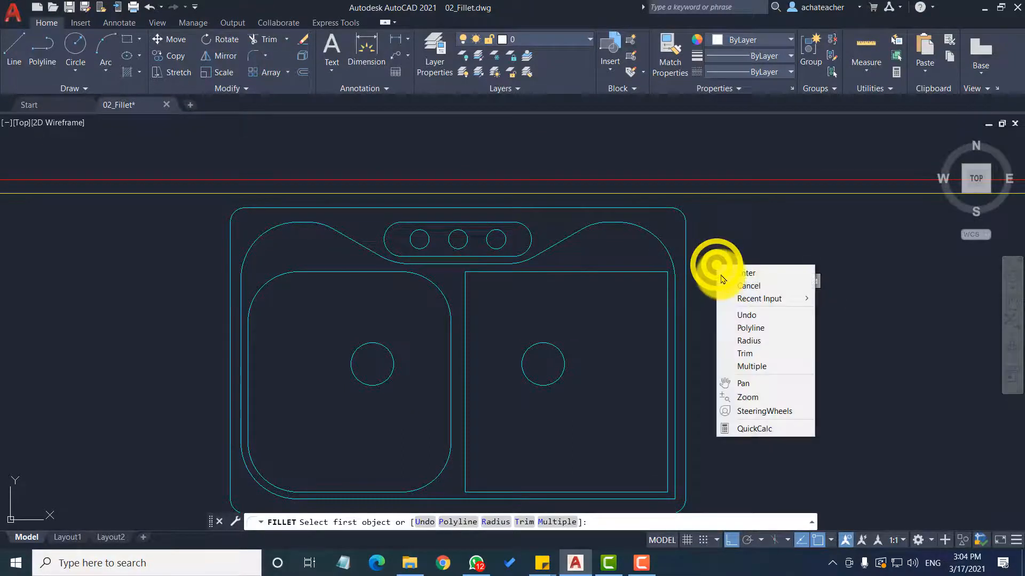
pyautogui.click(753, 340)
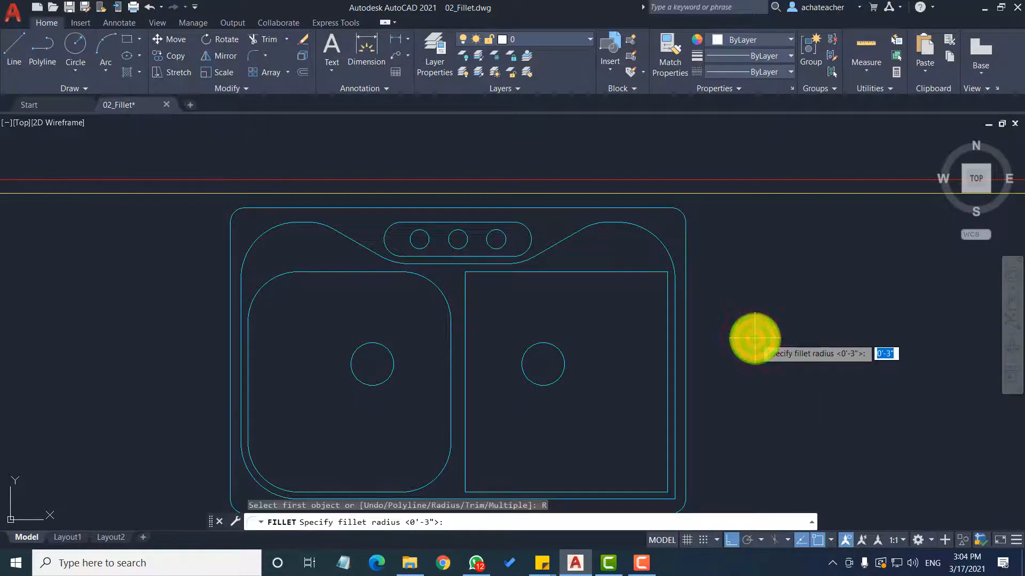
pyautogui.write('3')
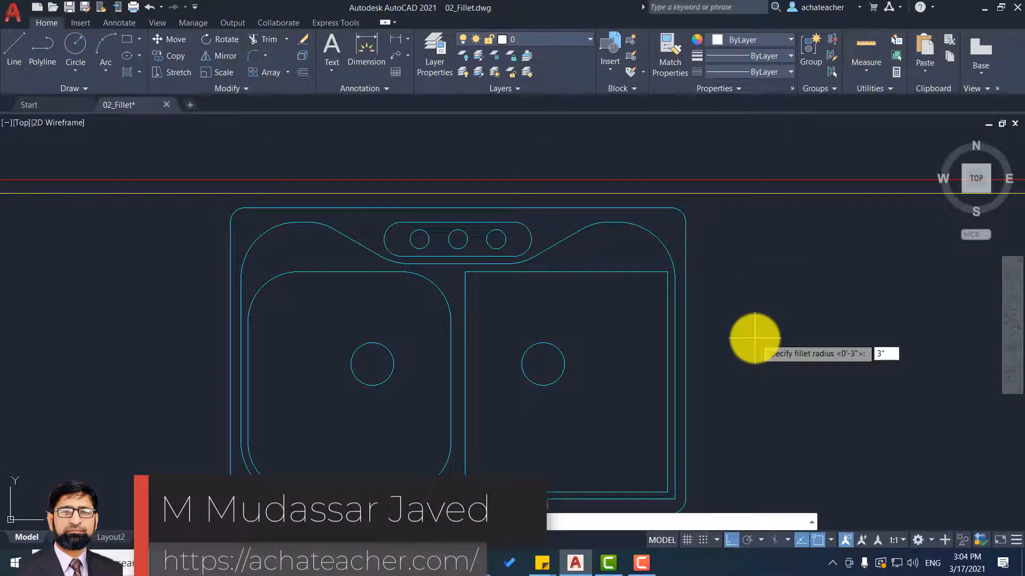
pyautogui.write('"')
pyautogui.press('Return')
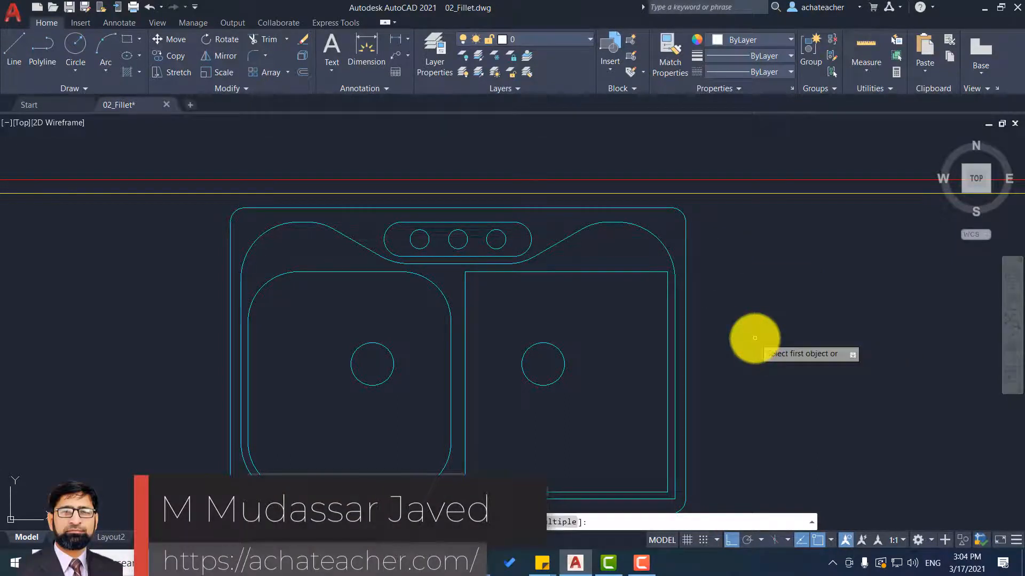
pyautogui.click(644, 273)
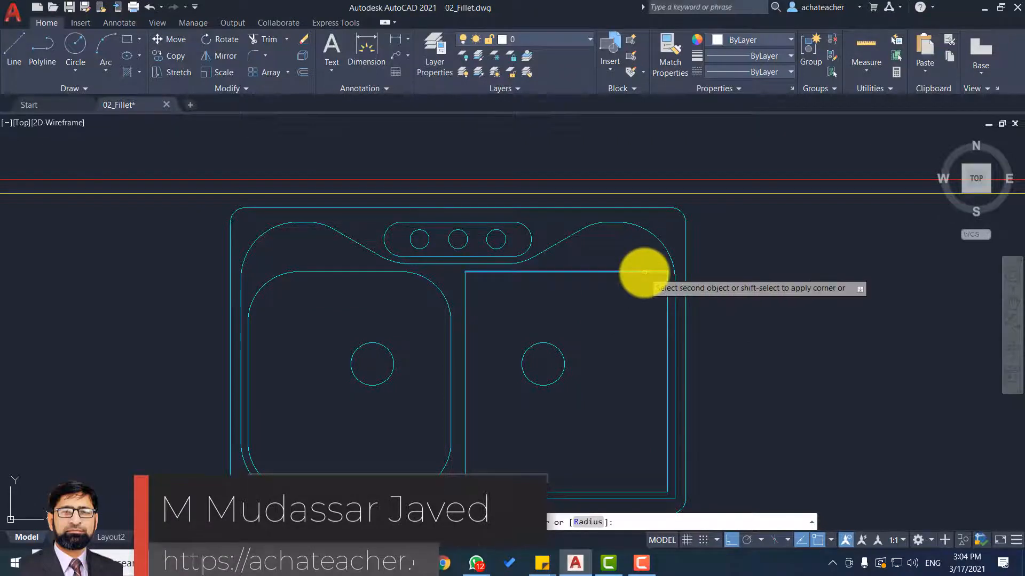
pyautogui.click(666, 310)
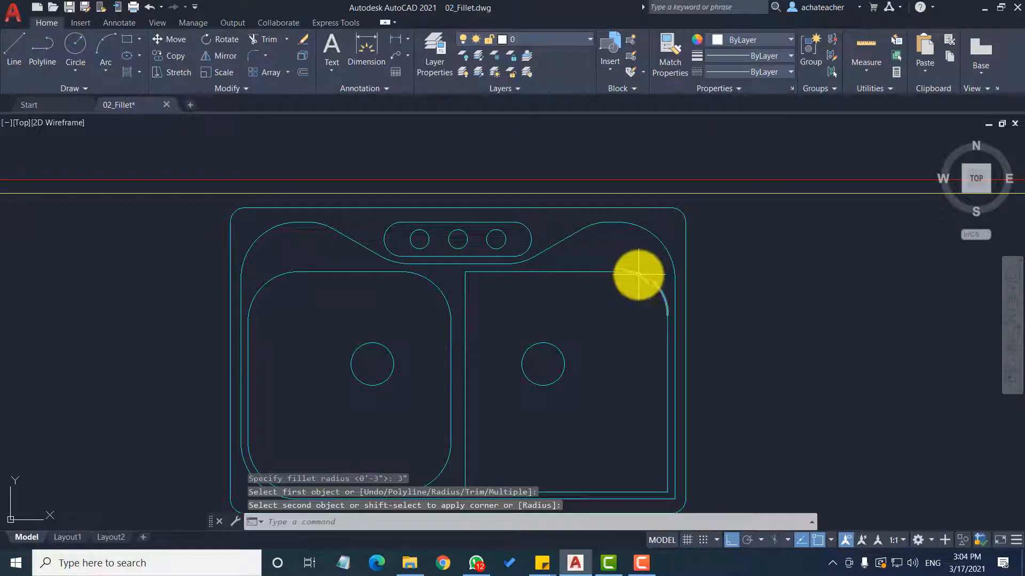
# Fillet the right basin's three remaining square corners in one run using the Multiple option of the Fillet command.
pyautogui.moveTo(647, 278)
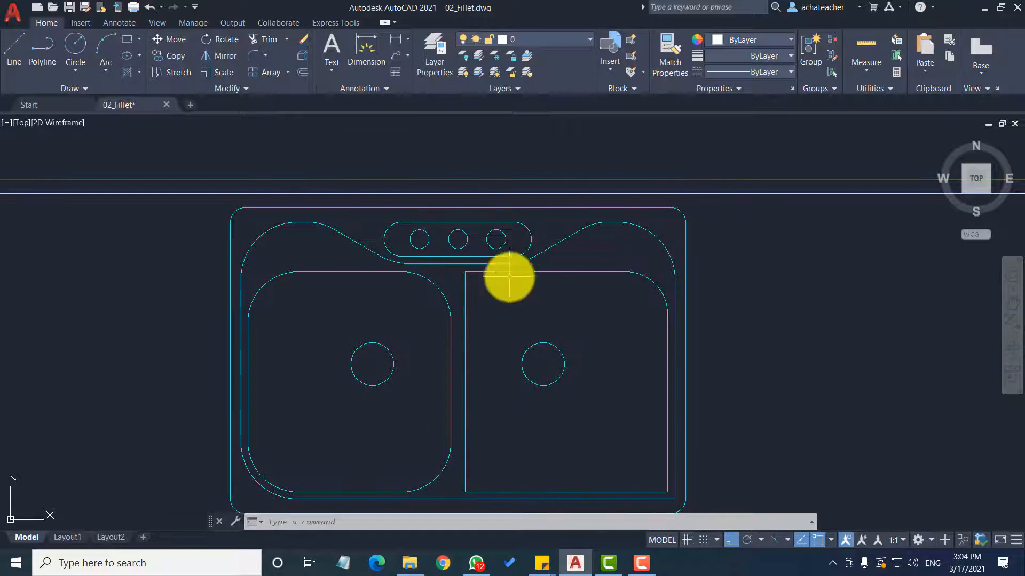
pyautogui.click(253, 58)
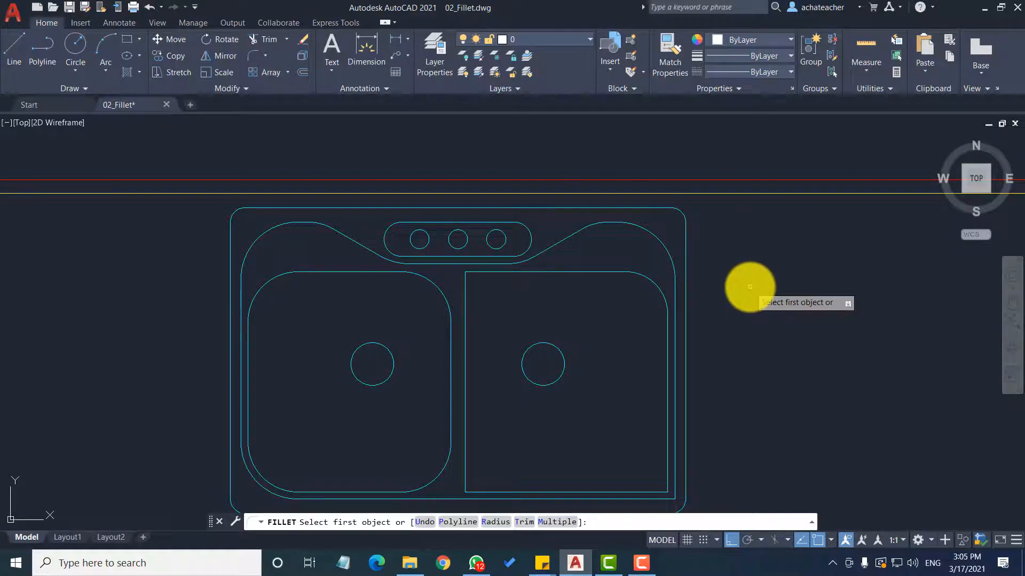
pyautogui.rightClick(746, 316)
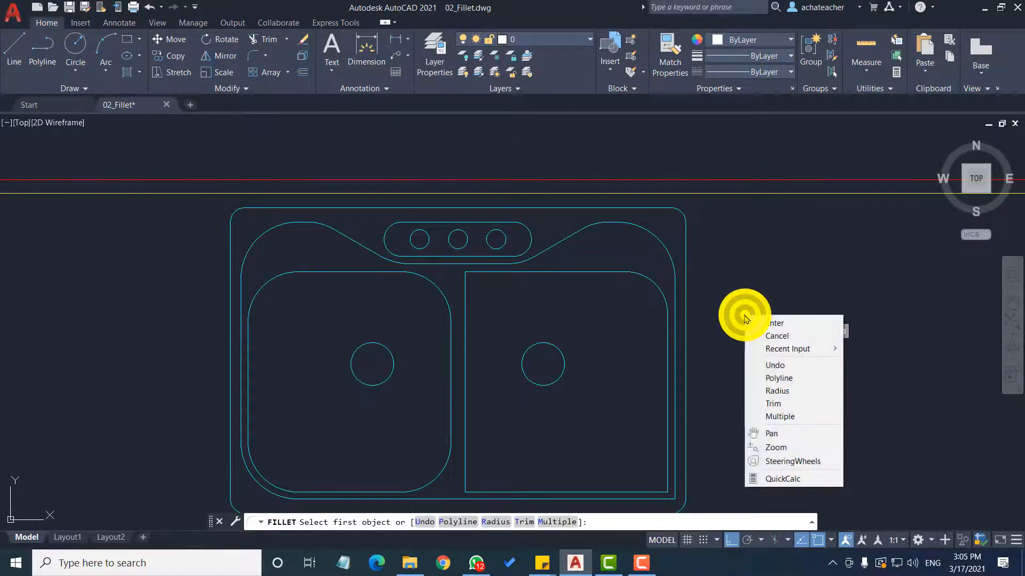
pyautogui.click(808, 417)
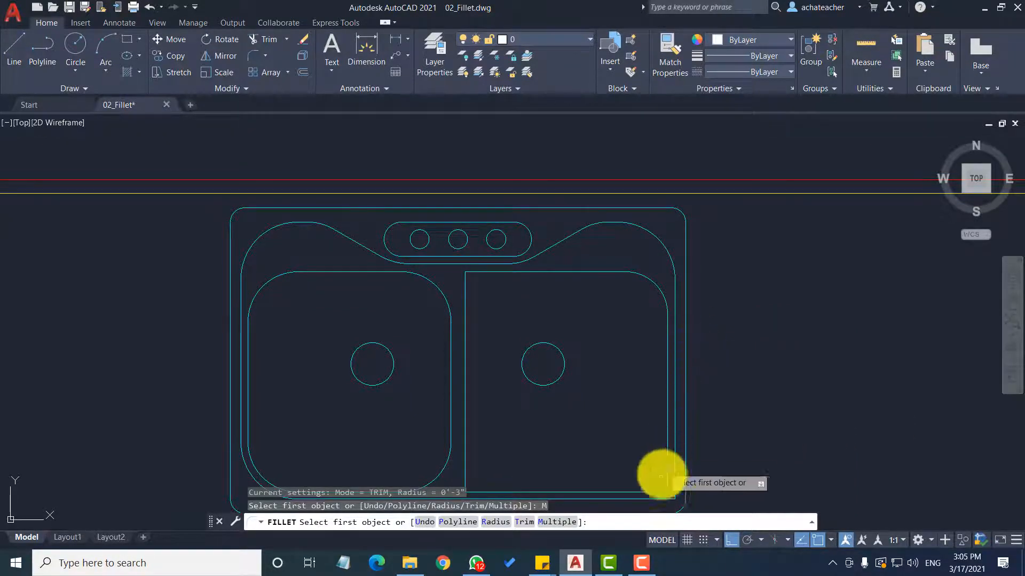
pyautogui.scroll(2, 665, 490)
pyautogui.scroll(-2, 752, 369)
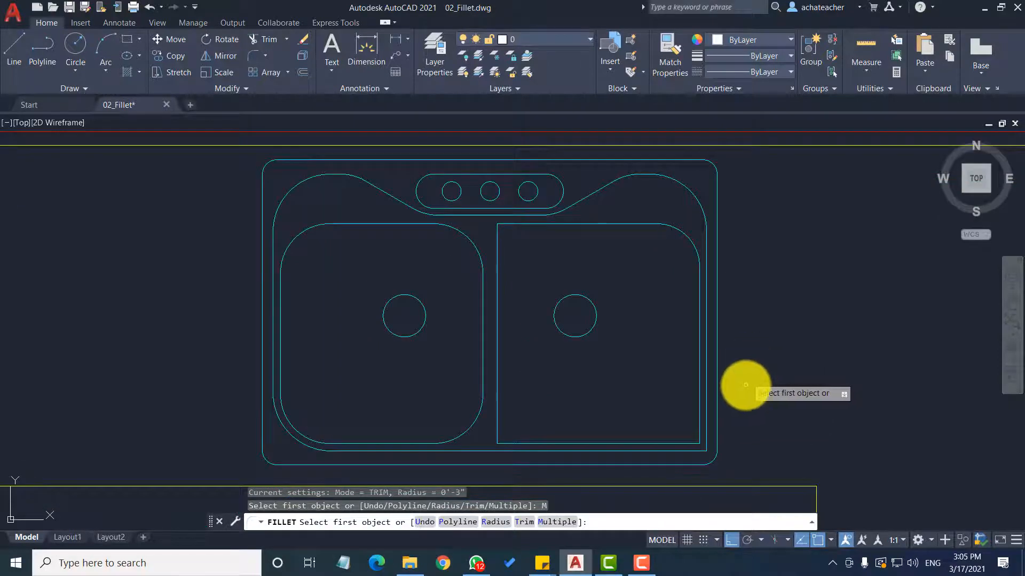
pyautogui.click(699, 415)
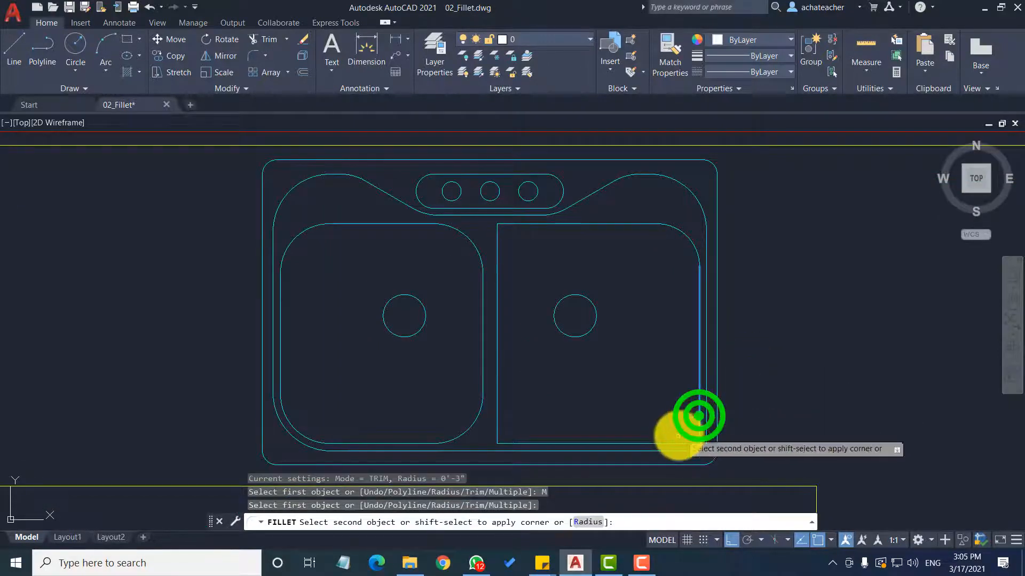
pyautogui.click(670, 443)
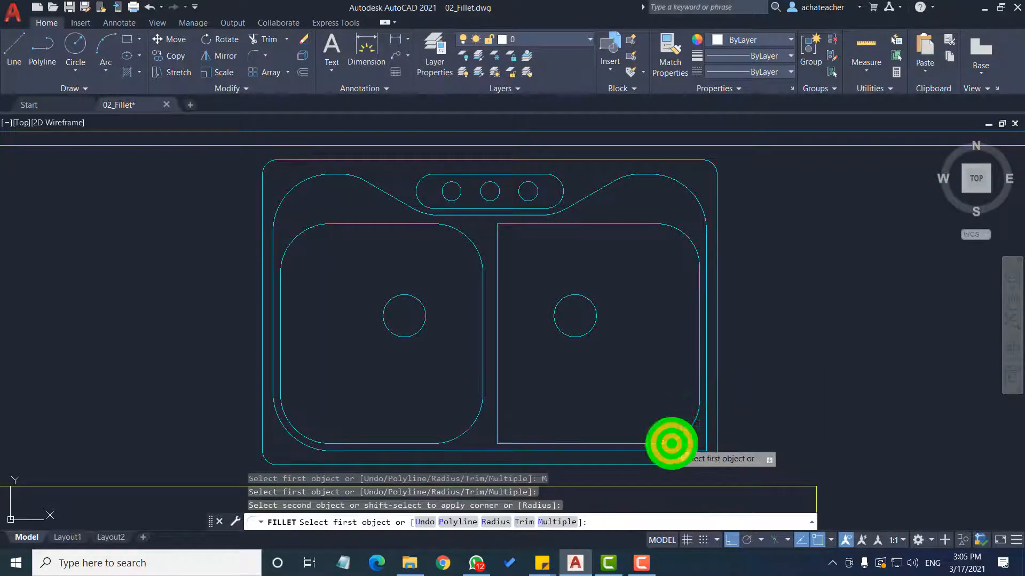
pyautogui.click(498, 394)
pyautogui.click(534, 444)
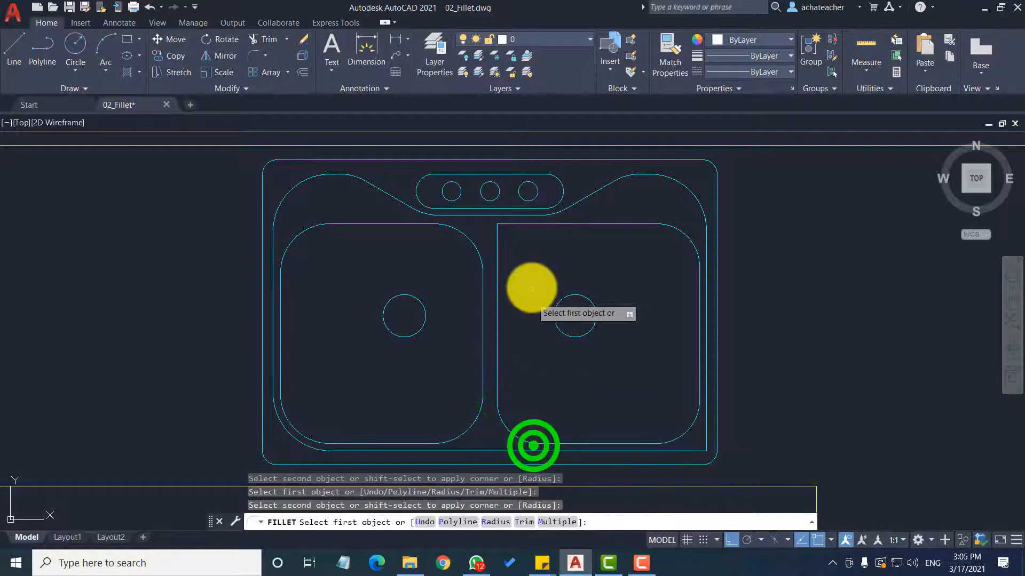
pyautogui.click(527, 225)
pyautogui.click(497, 261)
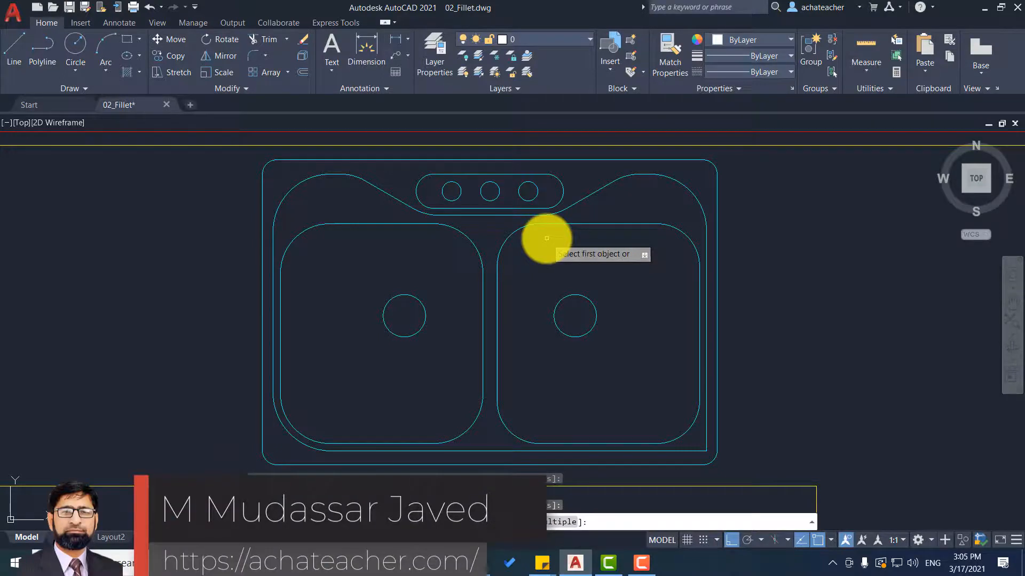
# Fillet the countertop's inner corner, where its lower horizontal edge meets the peninsula's left edge below the sink.
pyautogui.scroll(-6, 547, 238)
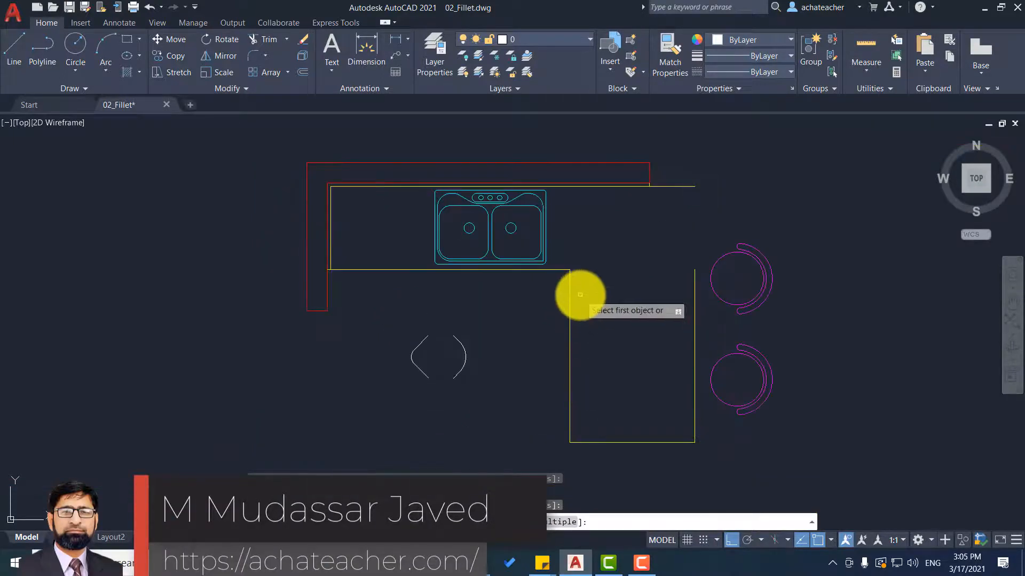
pyautogui.scroll(3, 576, 230)
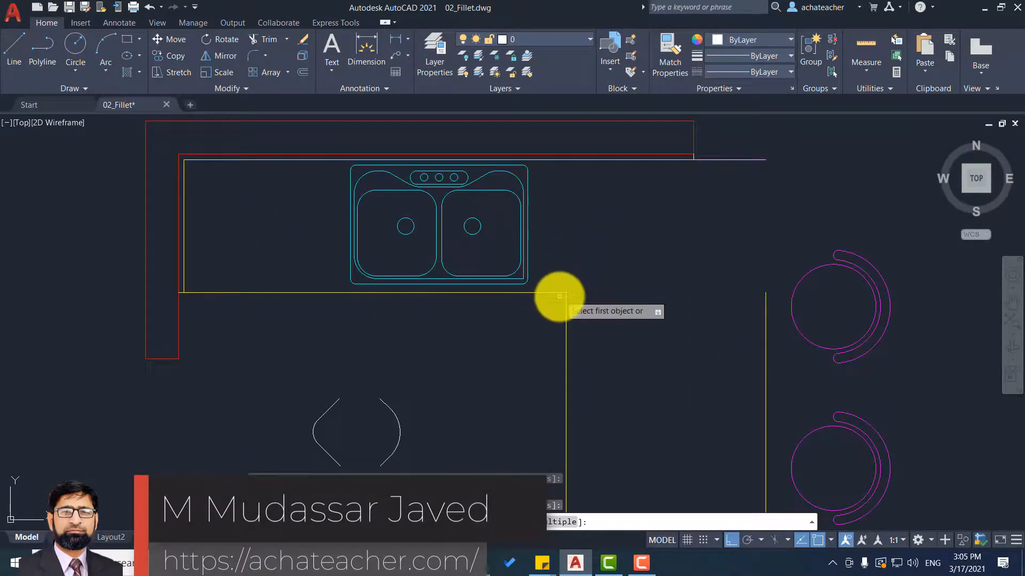
pyautogui.click(536, 292)
pyautogui.click(556, 316)
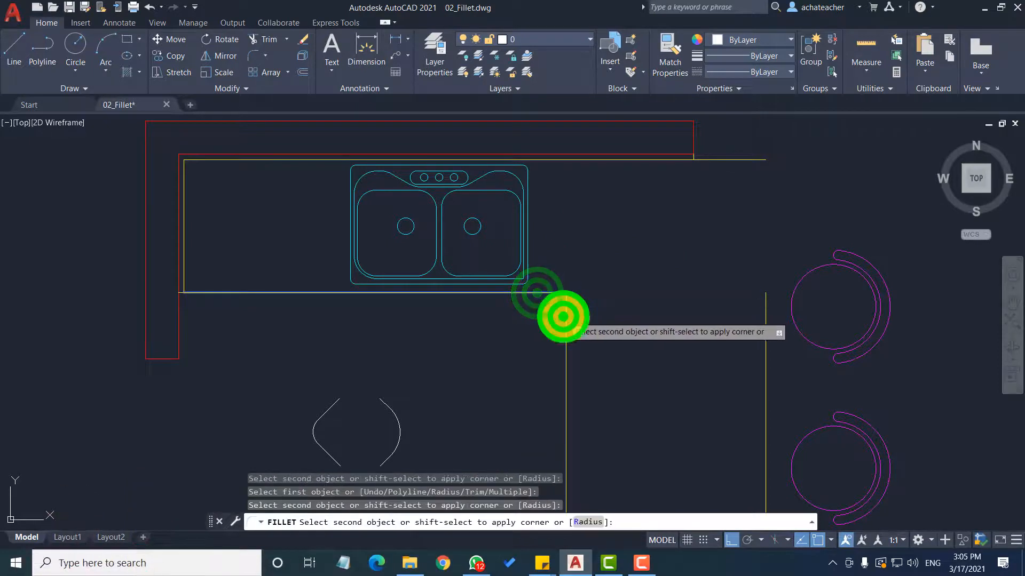
pyautogui.click(563, 319)
# Fillet the lower-left and lower-right corners of the countertop's peninsula in the same Multiple run.
pyautogui.scroll(-5, 568, 304)
pyautogui.scroll(6, 580, 407)
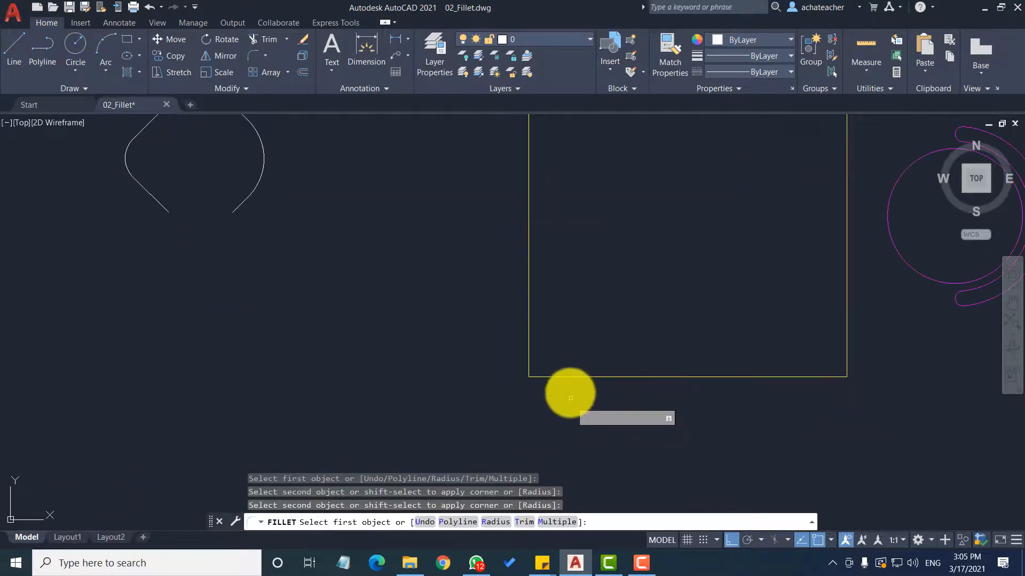
pyautogui.click(570, 376)
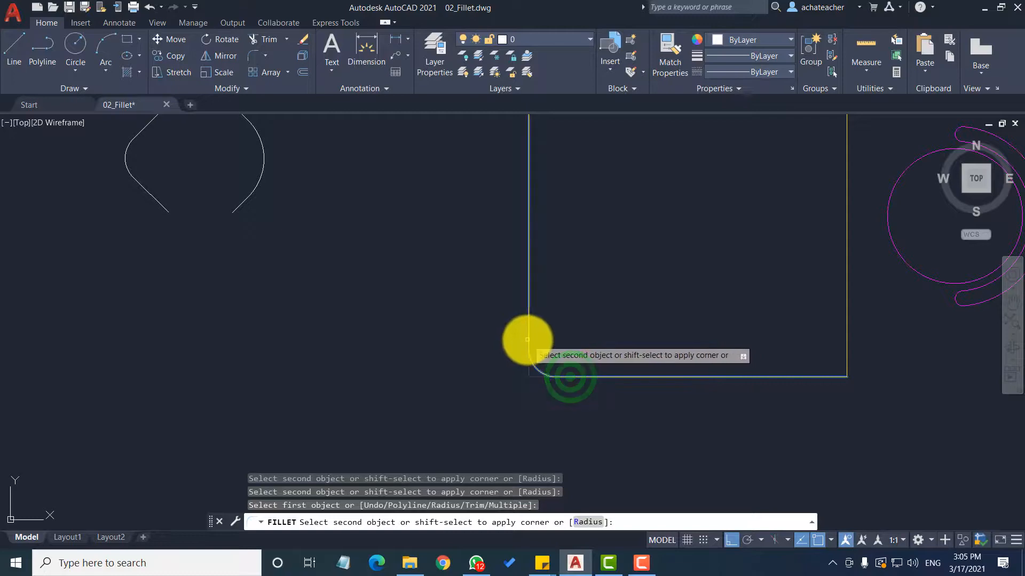
pyautogui.click(525, 340)
pyautogui.click(843, 331)
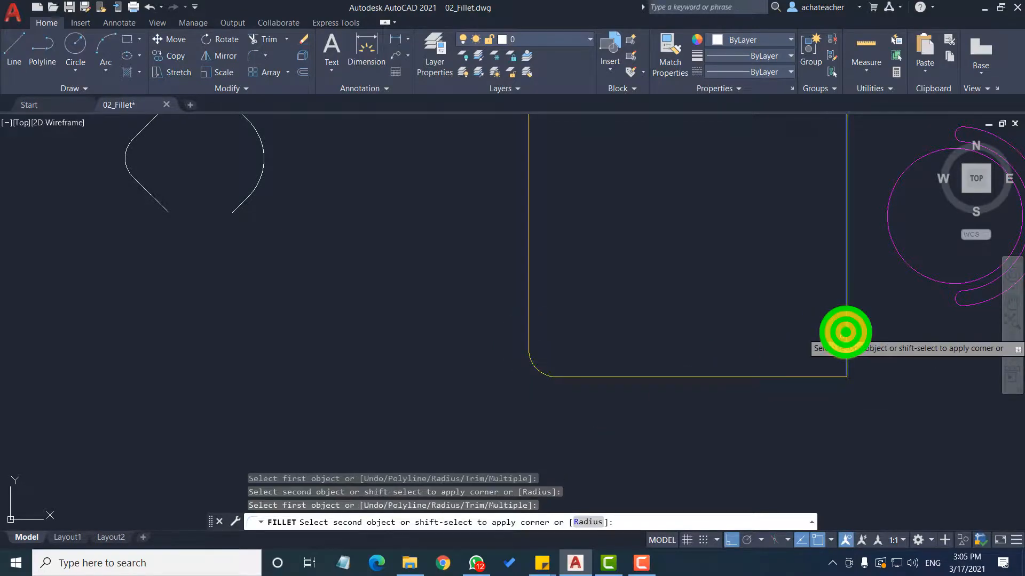
pyautogui.click(823, 376)
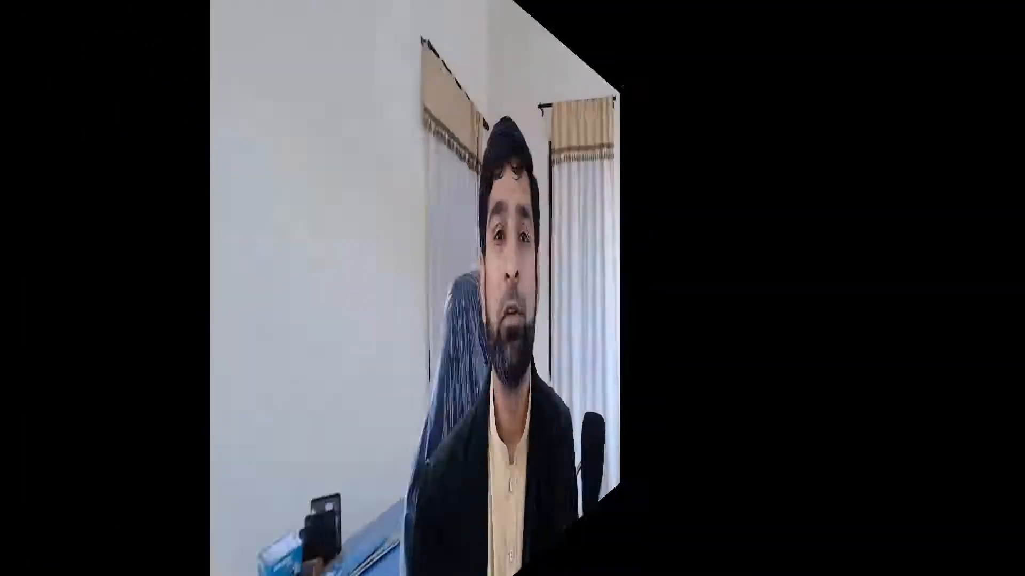